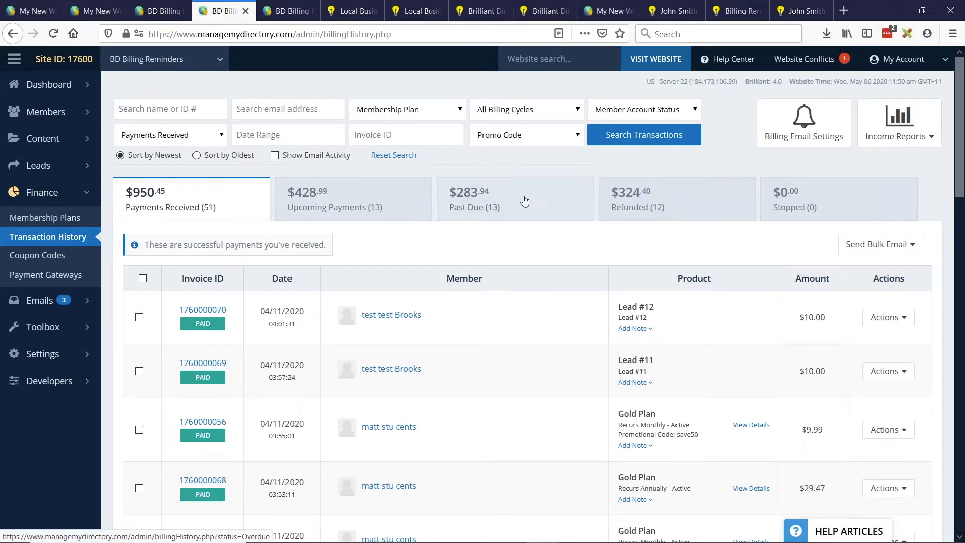
# - Check the invoice actions available for the first received payment and the first upcoming payment
pyautogui.click(903, 321)
pyautogui.moveTo(883, 319)
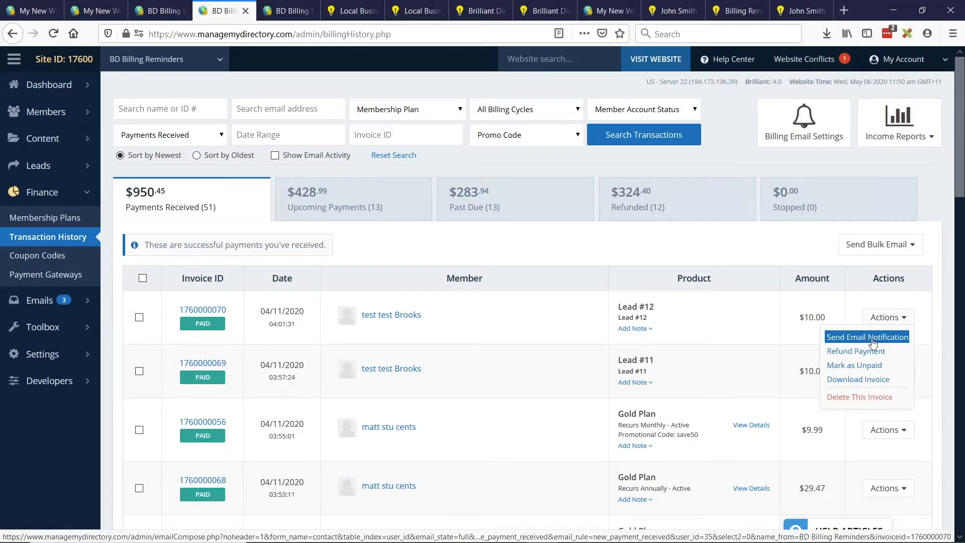
pyautogui.click(372, 207)
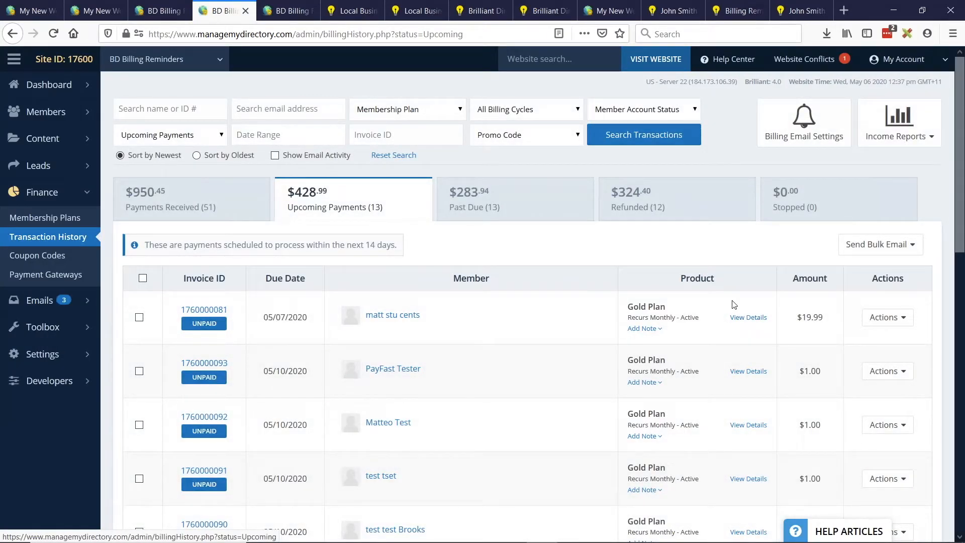
pyautogui.click(887, 317)
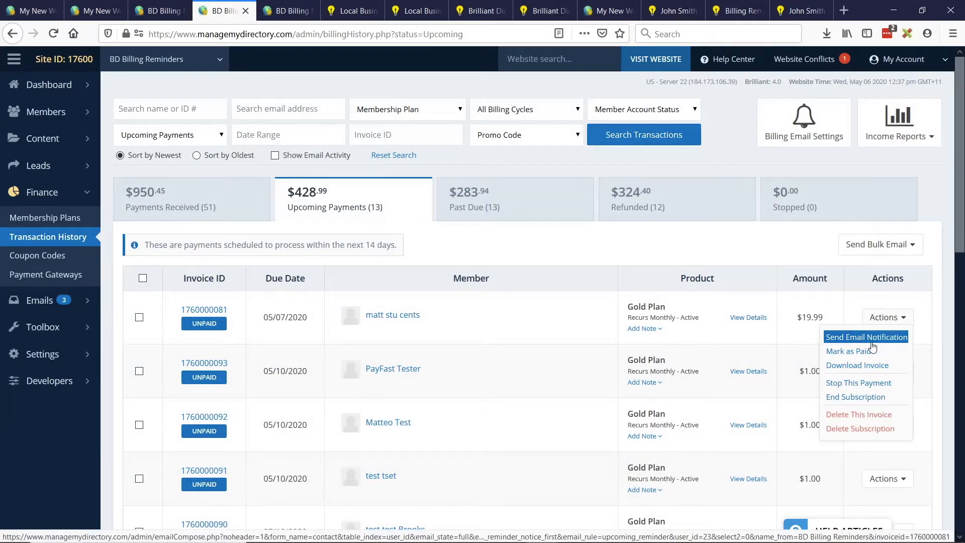
pyautogui.click(887, 318)
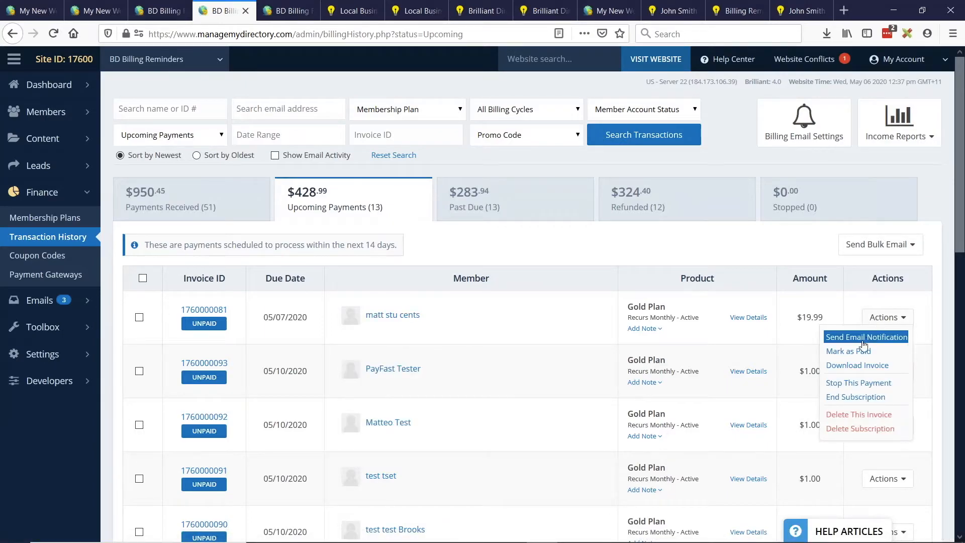
# - Open the email notification for the first past due invoice, review its Renewal Notice content, and close it without sending
pyautogui.click(503, 210)
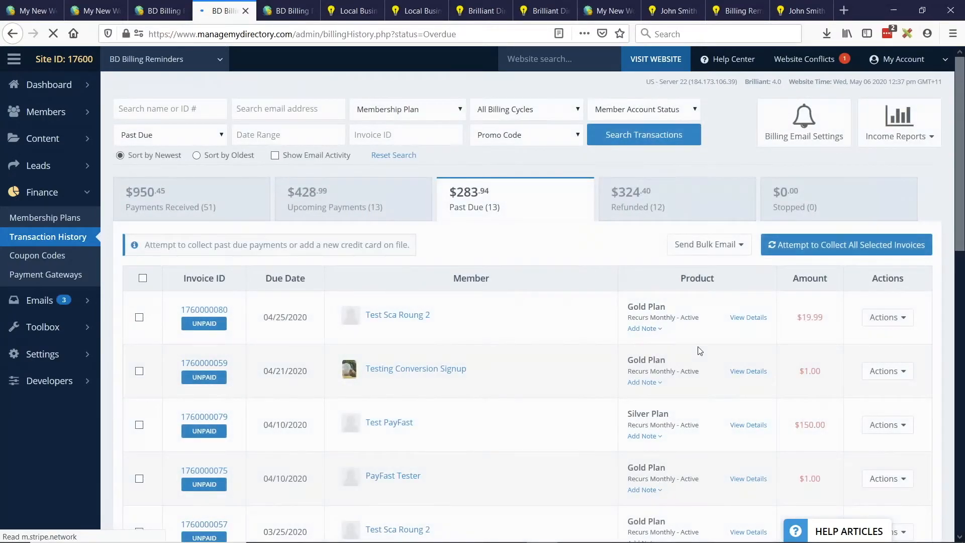
pyautogui.moveTo(432, 319)
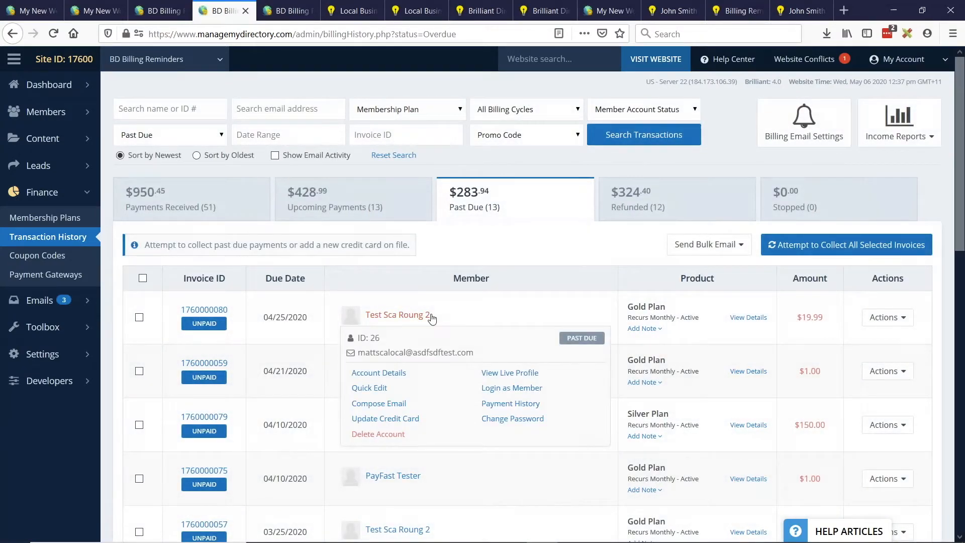
pyautogui.click(887, 318)
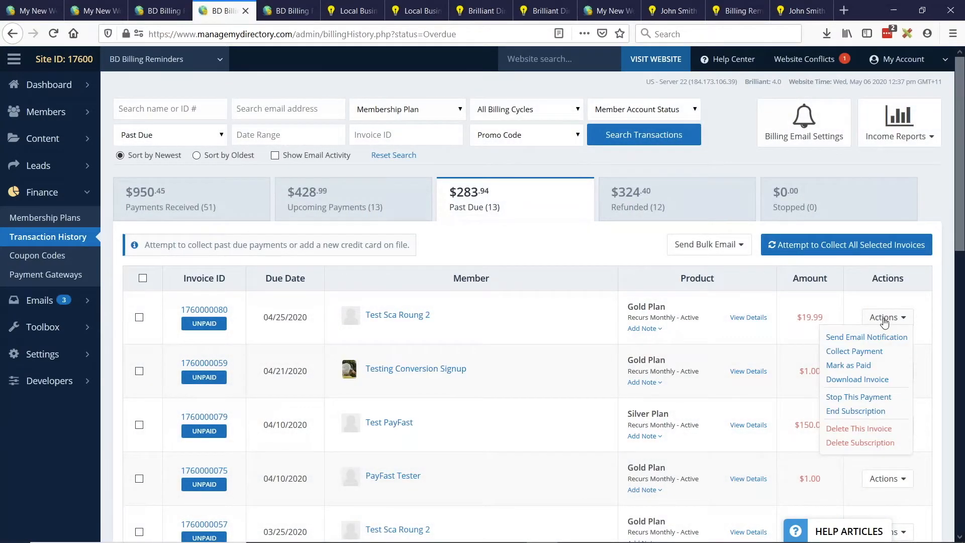
pyautogui.click(863, 342)
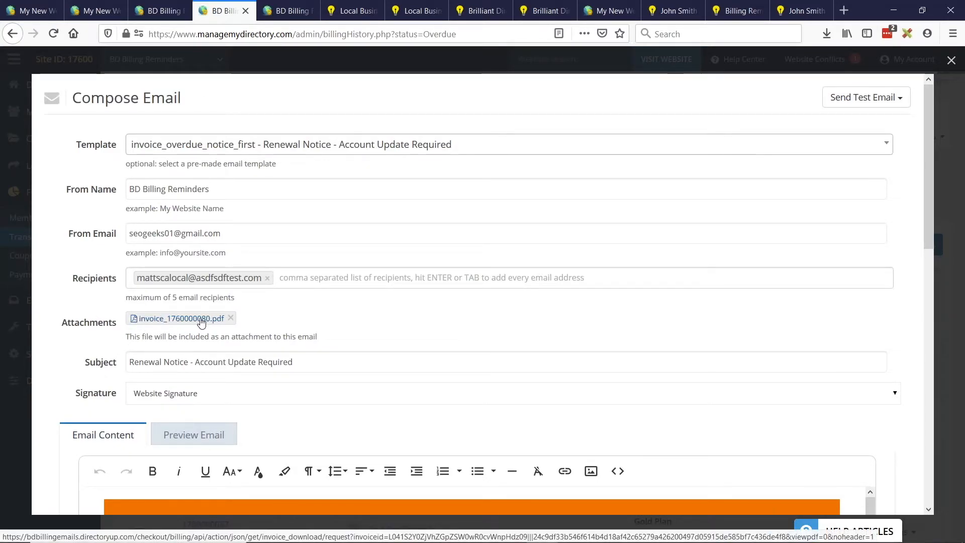
pyautogui.scroll(-5, 100, 249)
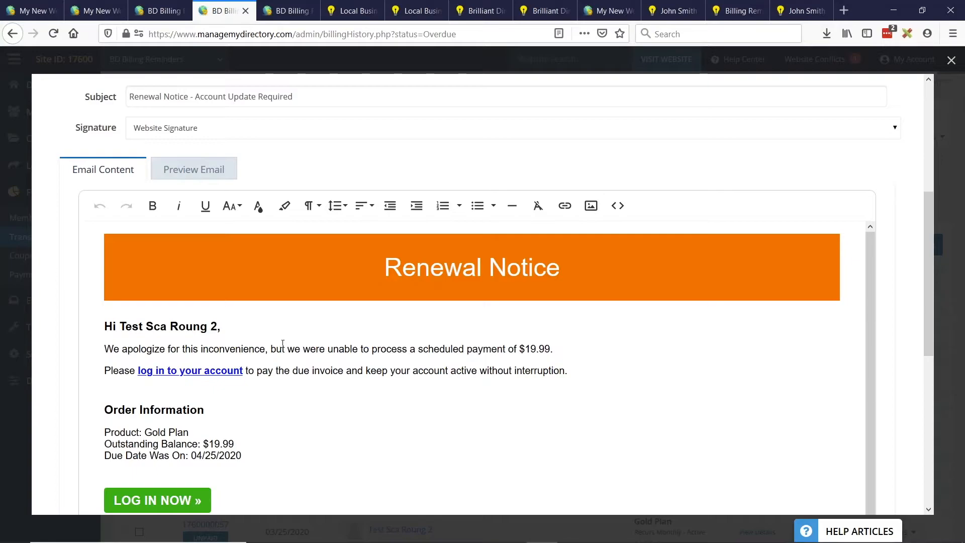
pyautogui.scroll(-2, 318, 339)
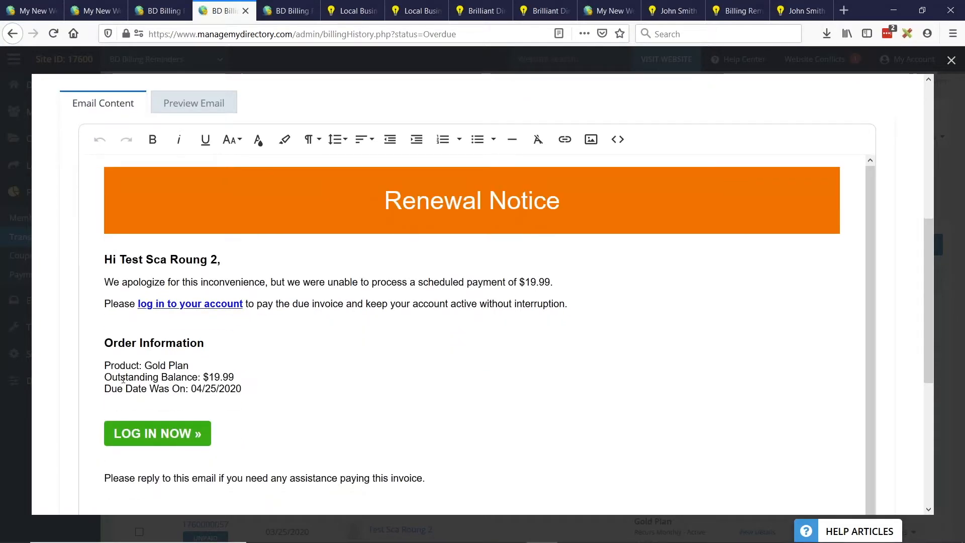
pyautogui.scroll(-2, 193, 414)
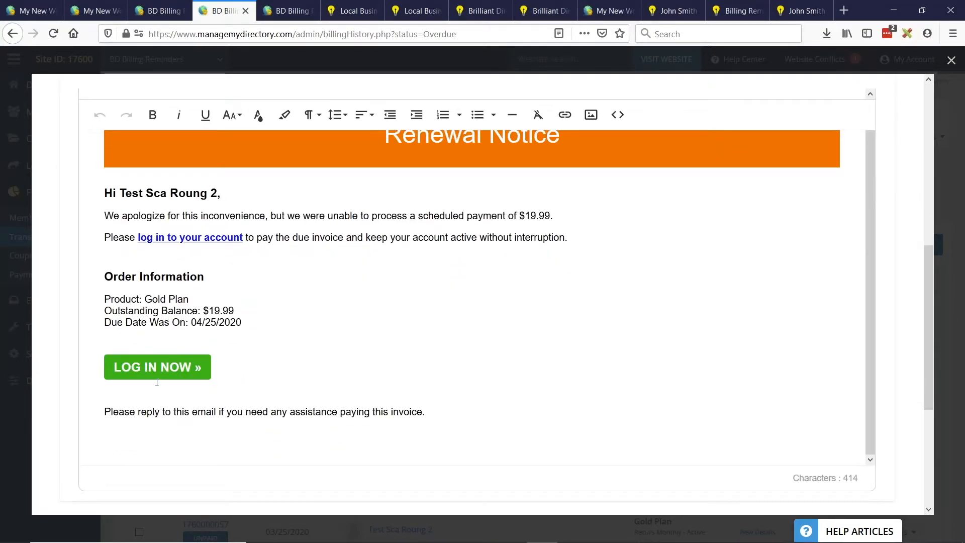
pyautogui.scroll(5, 856, 394)
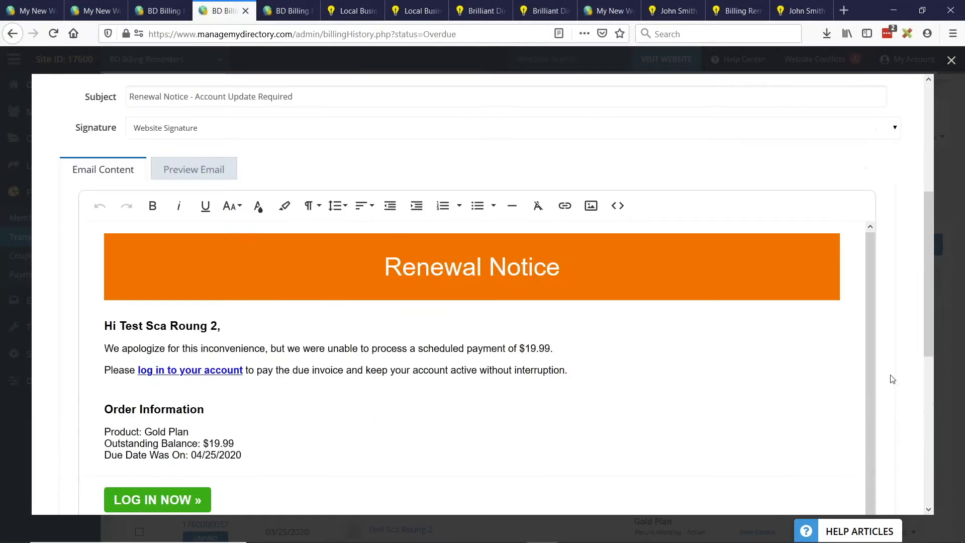
pyautogui.click(19, 236)
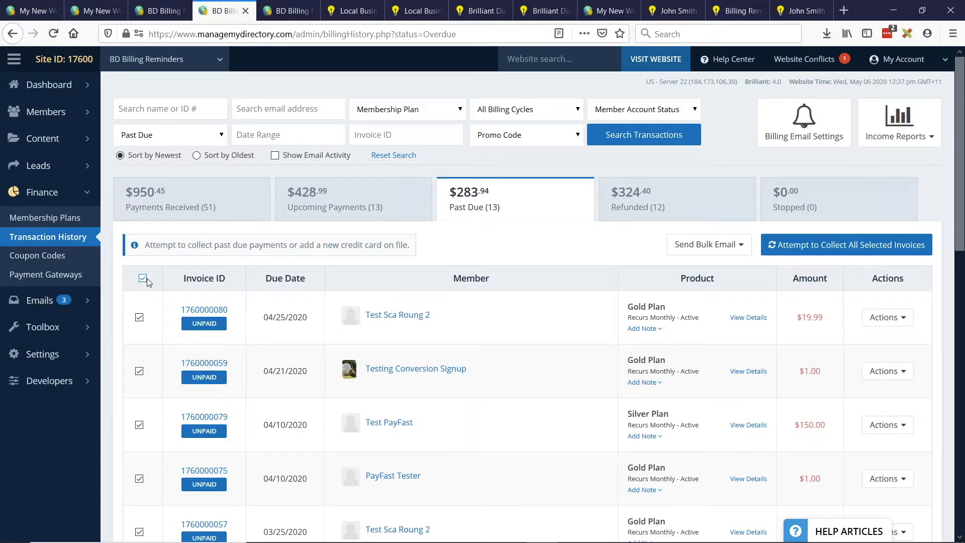
# - Select all listed invoices under Past Due and Payments Received in turn, locating the bulk email option for each
pyautogui.moveTo(709, 245)
pyautogui.click(168, 202)
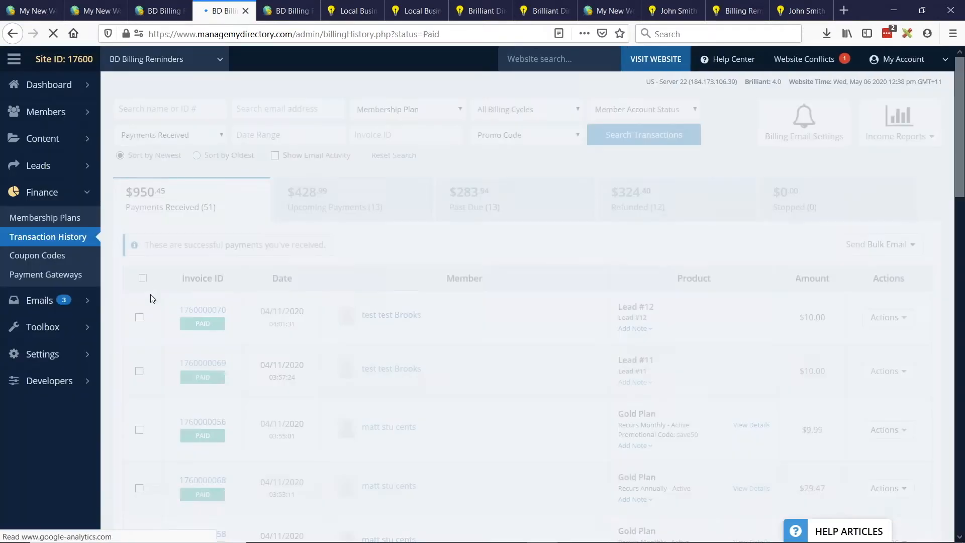
pyautogui.moveTo(860, 252)
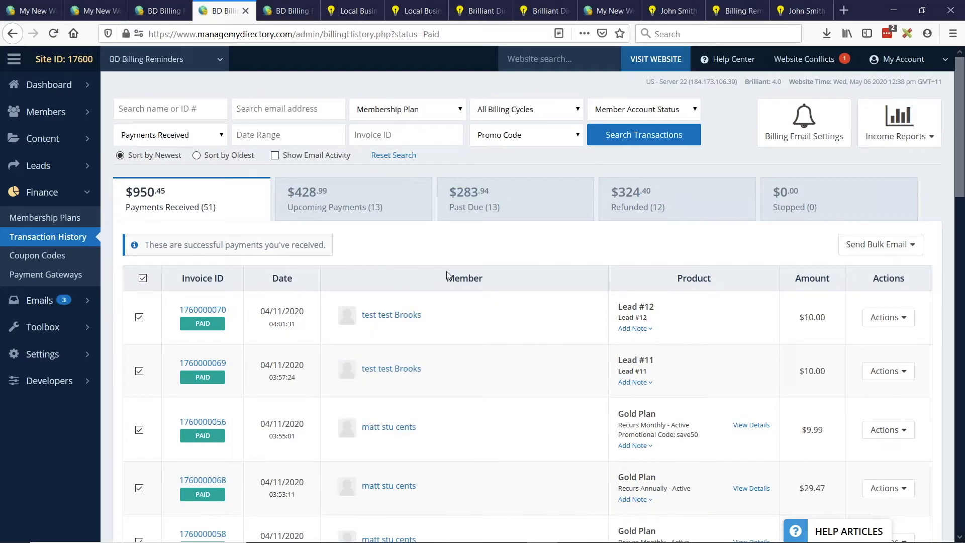
# - Open the Billing Email Settings and examine the recipient, invoice PDF and timing options for New Payments Received
pyautogui.click(807, 143)
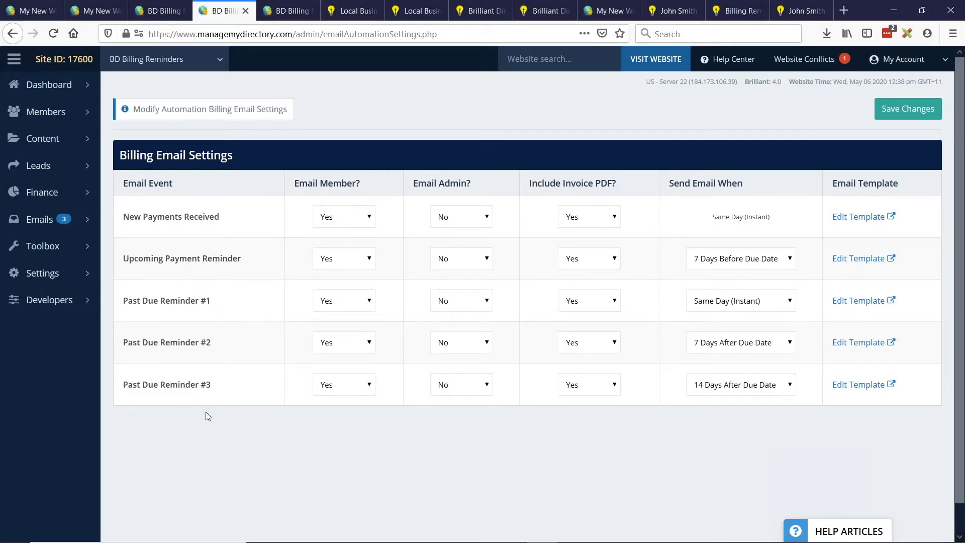
pyautogui.moveTo(122, 217); pyautogui.dragTo(229, 216)
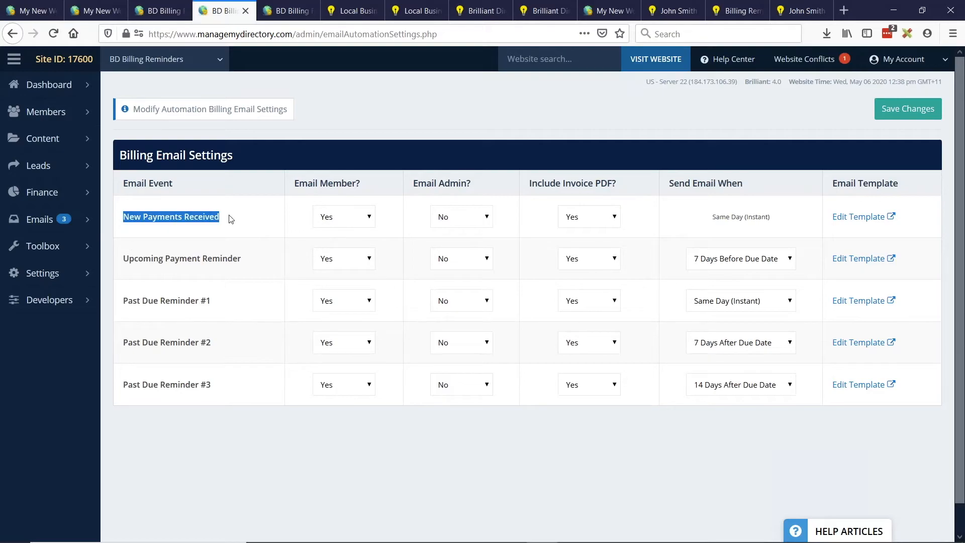
pyautogui.click(240, 228)
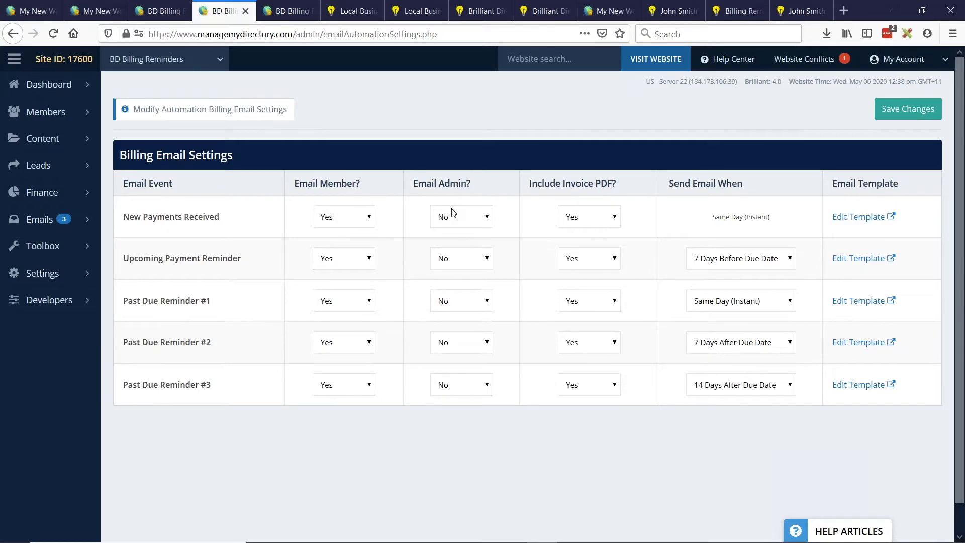
pyautogui.click(603, 217)
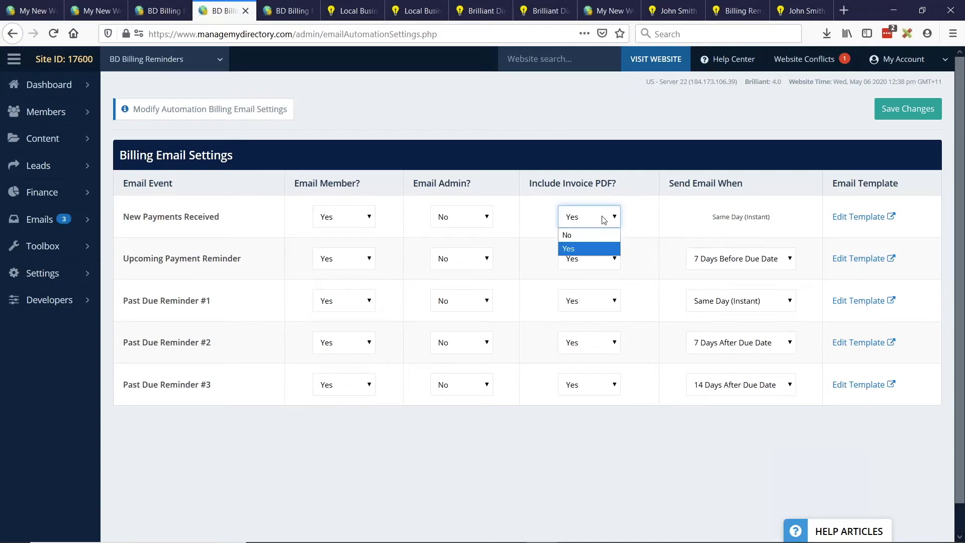
pyautogui.click(638, 223)
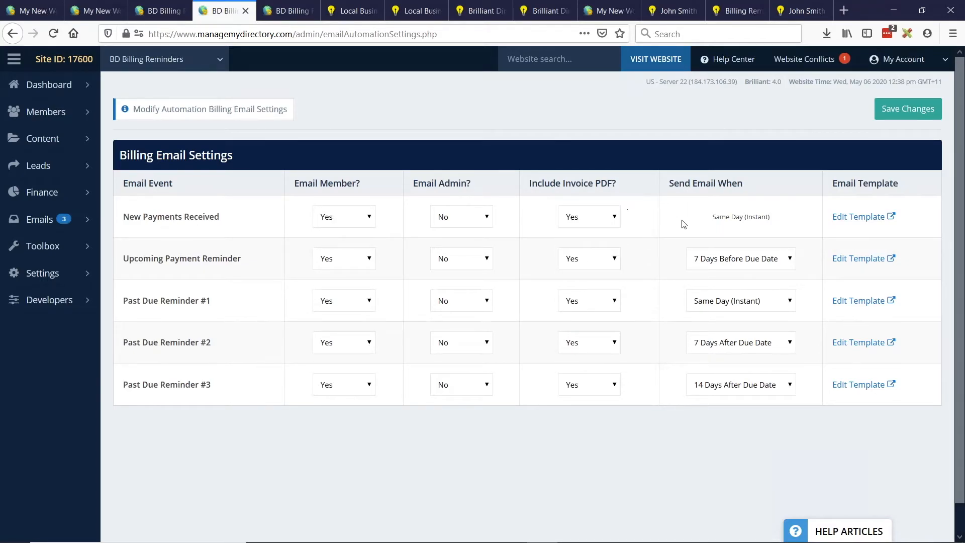
pyautogui.moveTo(770, 217); pyautogui.dragTo(716, 223)
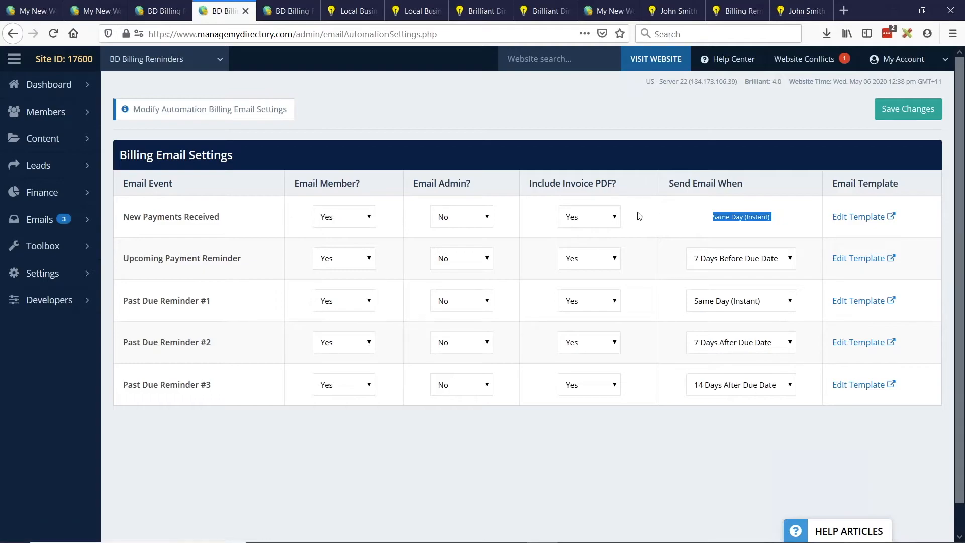
pyautogui.click(807, 221)
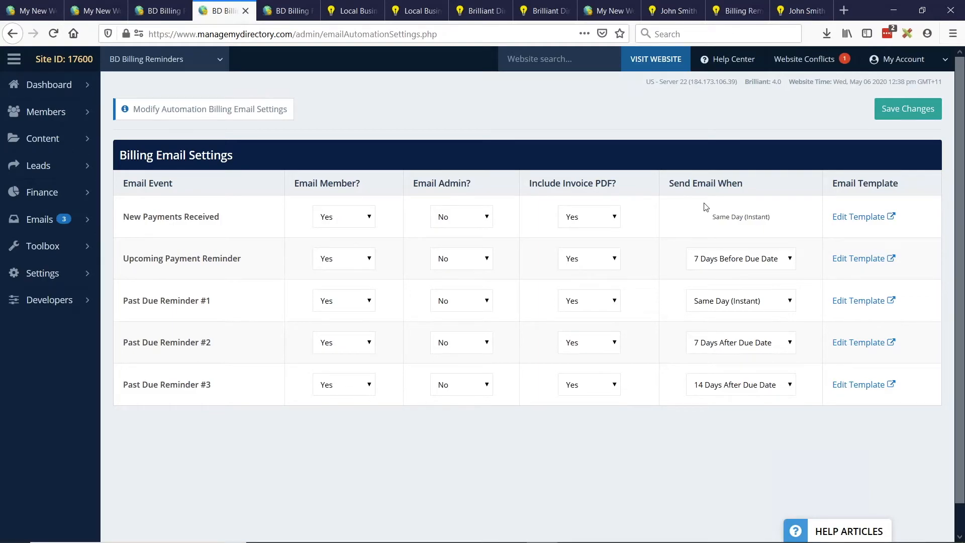
# - Set the Upcoming Payment Reminder to send 7 Days Before Due Date
pyautogui.click(757, 262)
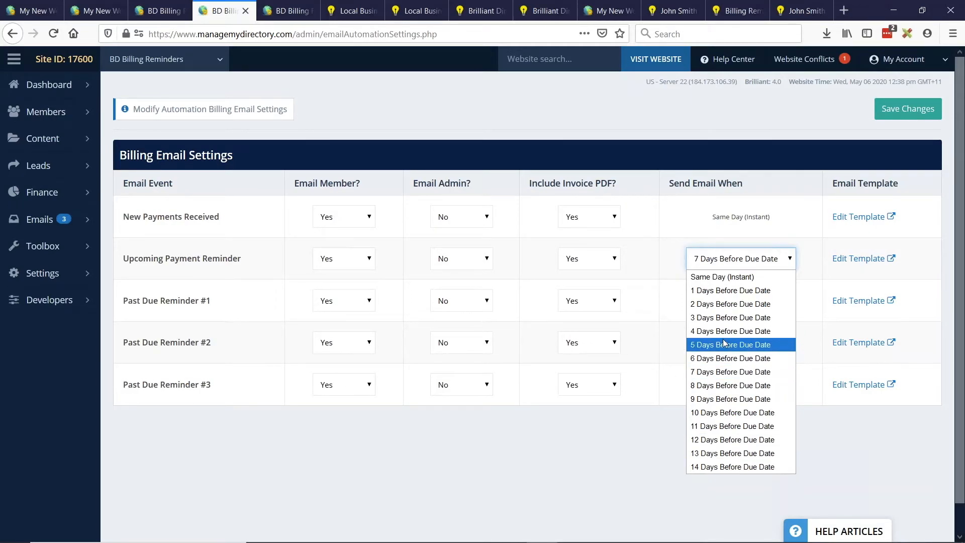
pyautogui.click(732, 373)
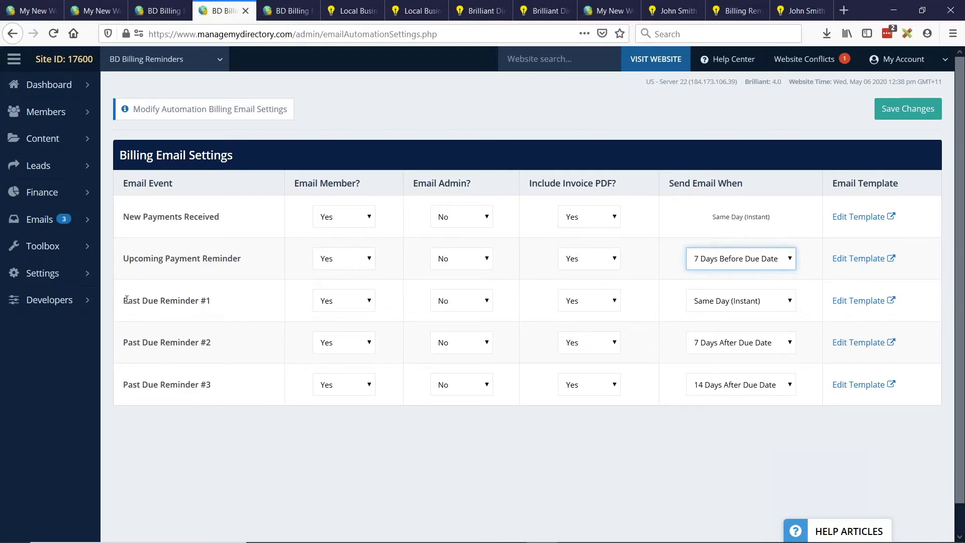
pyautogui.moveTo(126, 299); pyautogui.dragTo(223, 376)
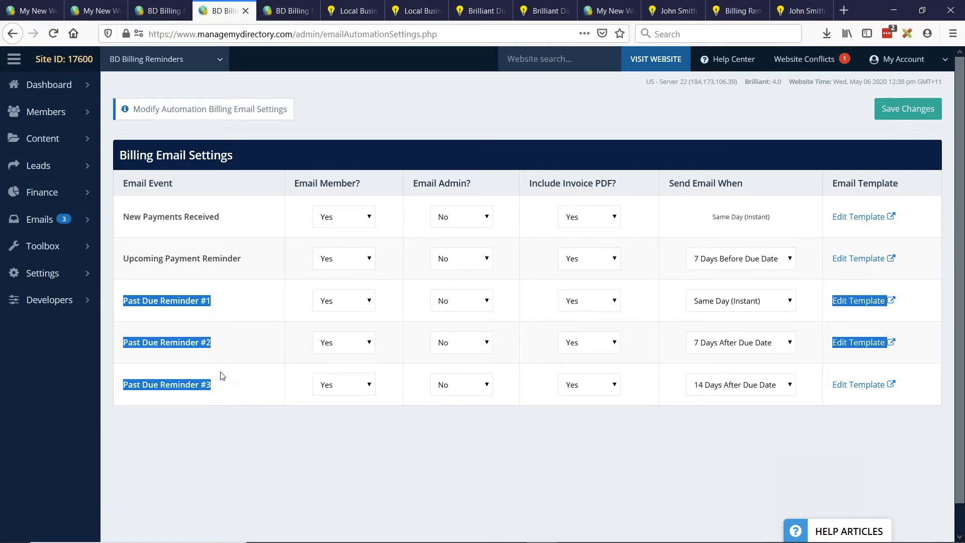
pyautogui.click(223, 376)
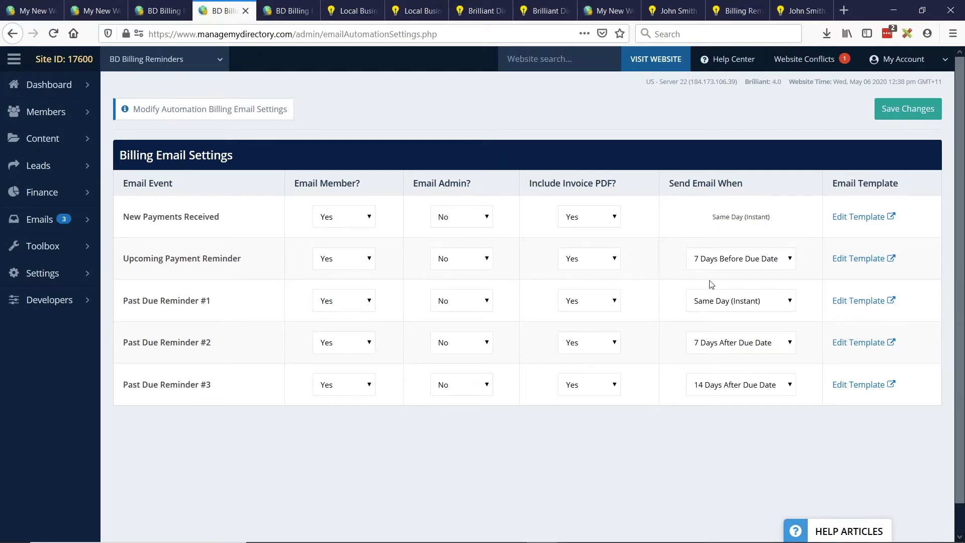
# - Set Past Due Reminder #1 to send 1 Days After Due Date
pyautogui.click(787, 301)
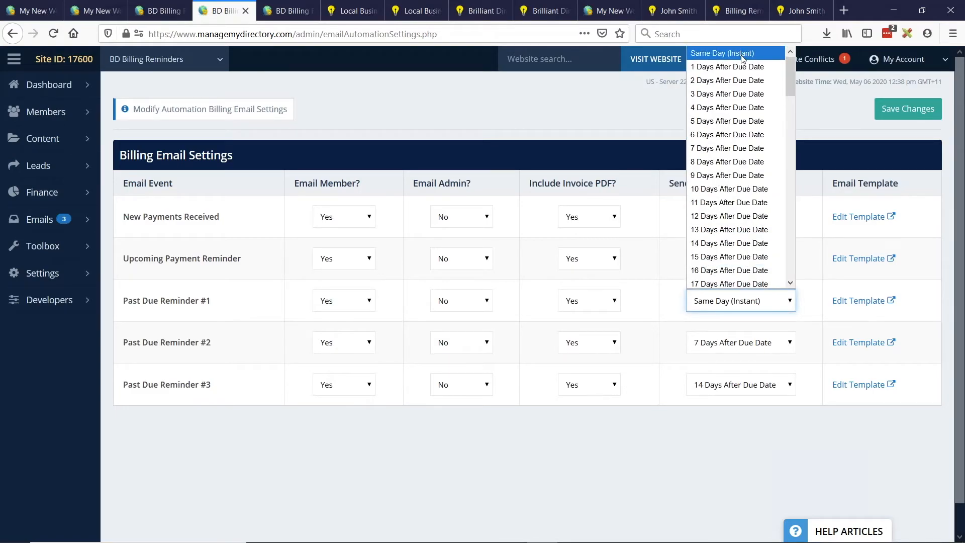
pyautogui.click(744, 71)
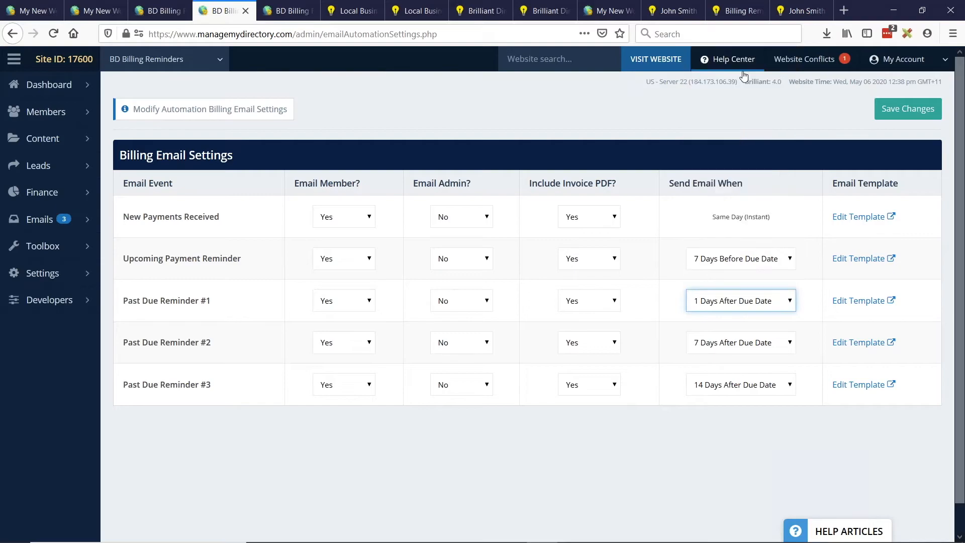
pyautogui.click(726, 302)
pyautogui.click(707, 67)
# - Set Email Member to No for Past Due Reminder #2 and Past Due Reminder #3
pyautogui.click(363, 348)
pyautogui.click(332, 359)
pyautogui.click(344, 387)
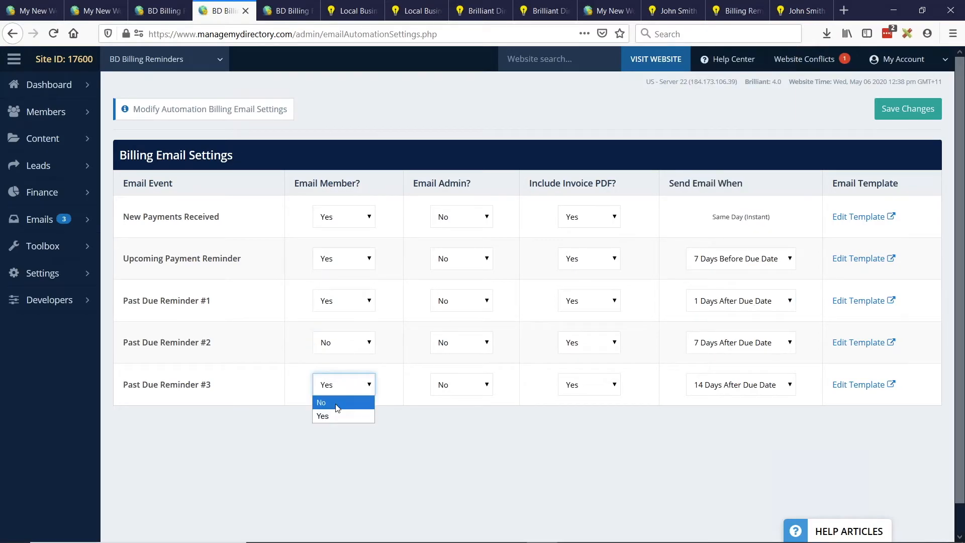
pyautogui.click(337, 402)
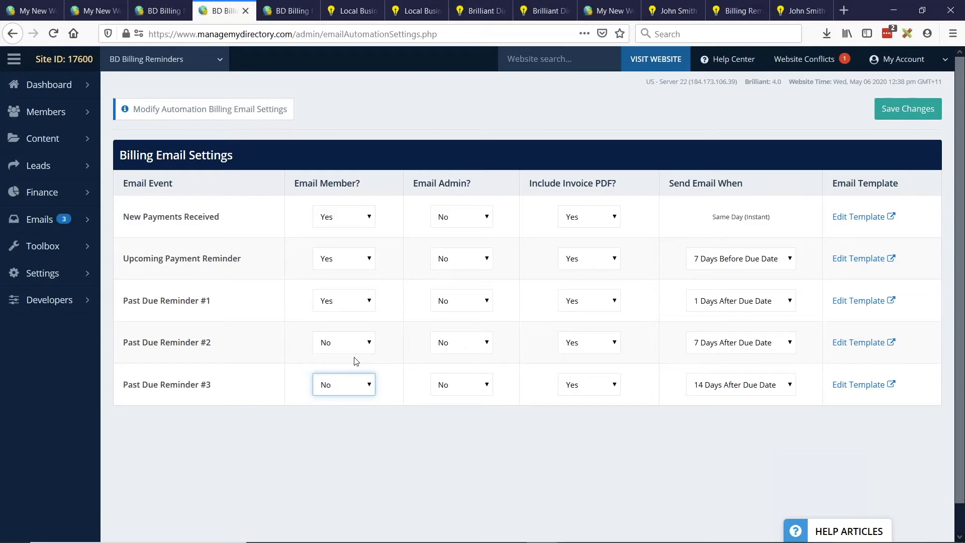
# - Set Email Member to Yes for Past Due Reminders #2 and #3, with #2 sending 5 Days After Due Date
pyautogui.click(342, 349)
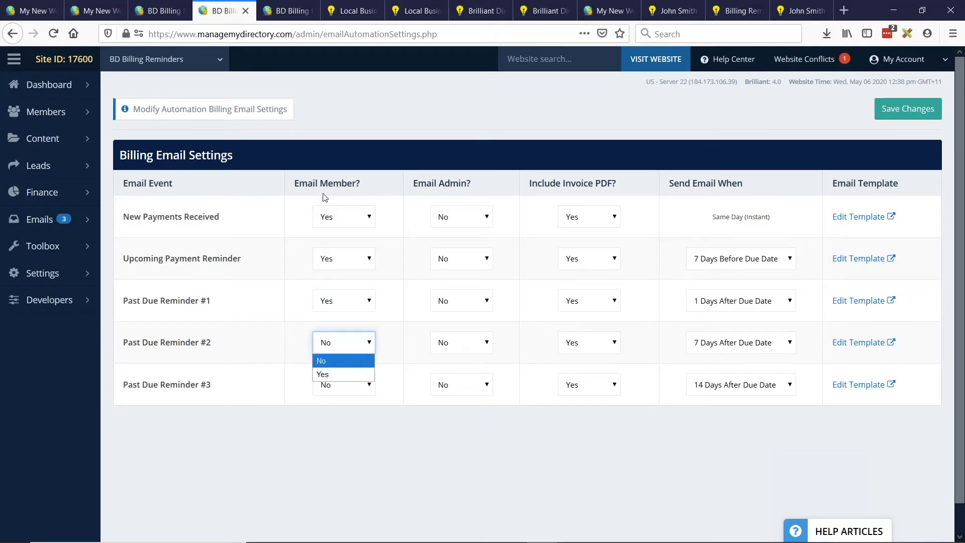
pyautogui.click(327, 373)
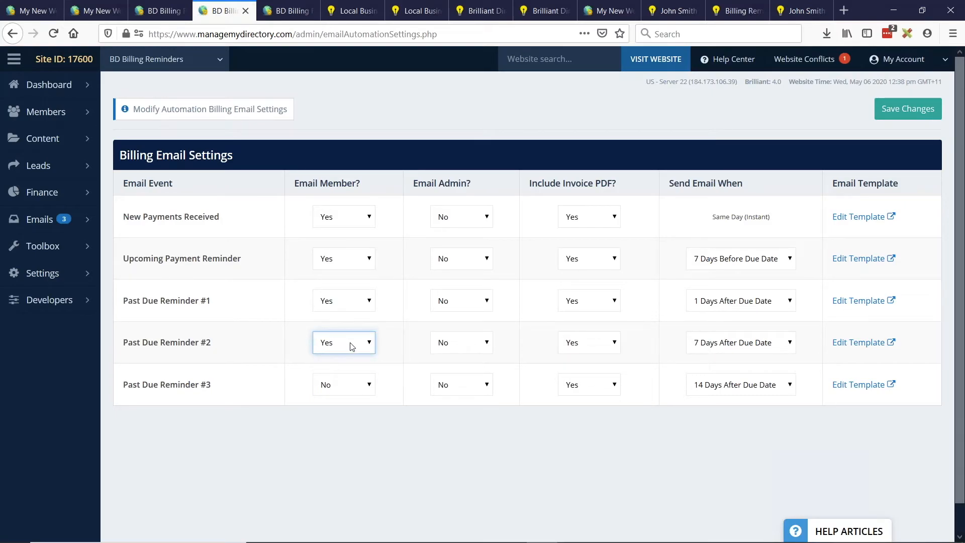
pyautogui.click(737, 342)
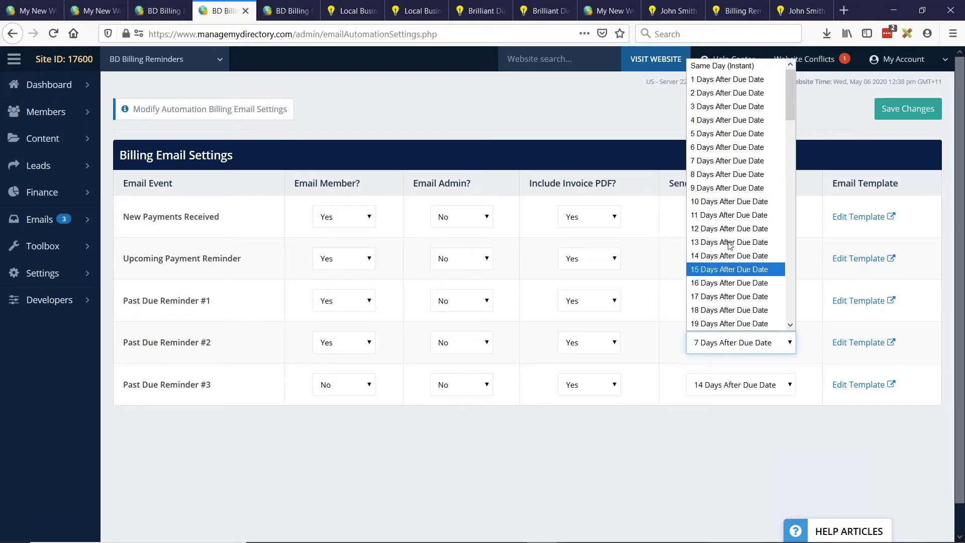
pyautogui.click(719, 134)
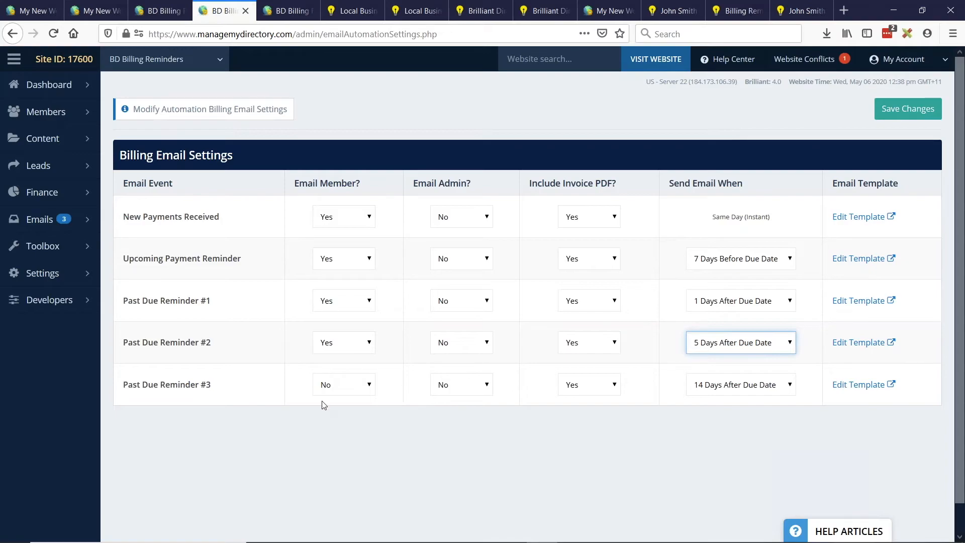
pyautogui.click(344, 386)
pyautogui.click(333, 414)
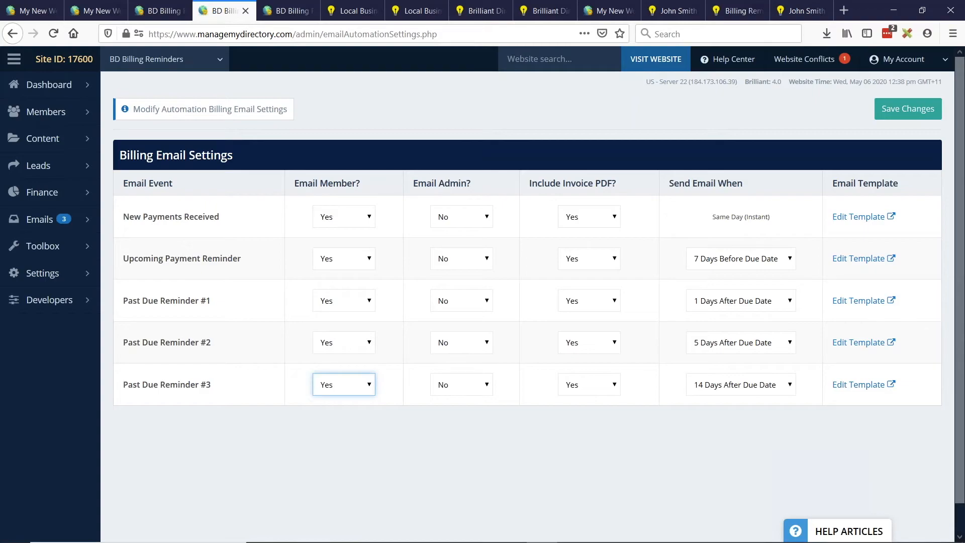
# - Set Past Due Reminder #3 to send 30 Days After Due Date, and return it to 14 Days After Due Date
pyautogui.click(727, 389)
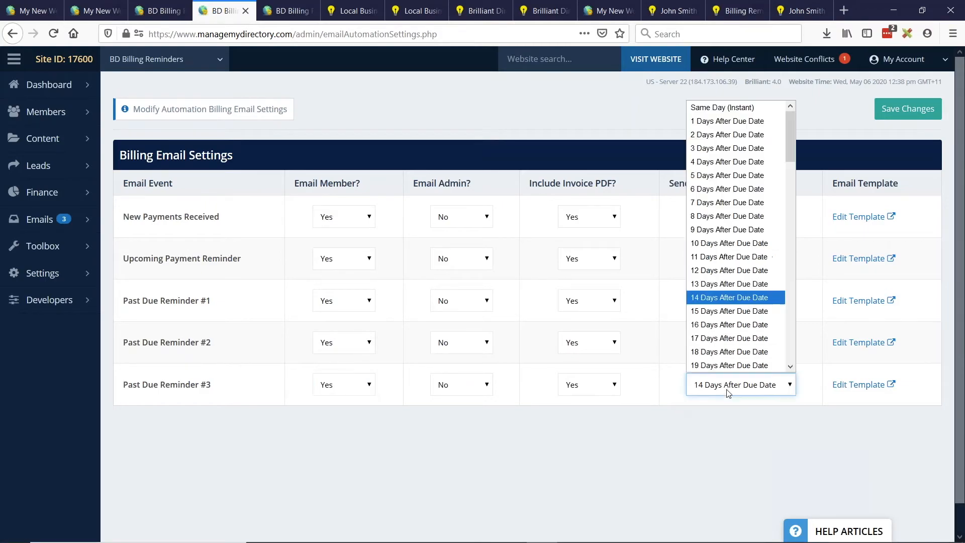
pyautogui.scroll(-8, 729, 301)
pyautogui.scroll(-15, 729, 301)
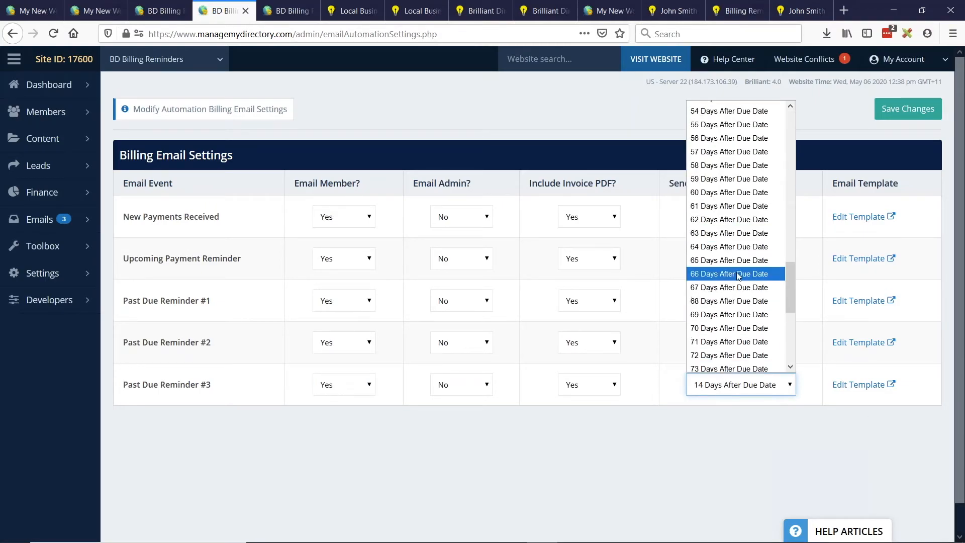
pyautogui.scroll(16, 714, 302)
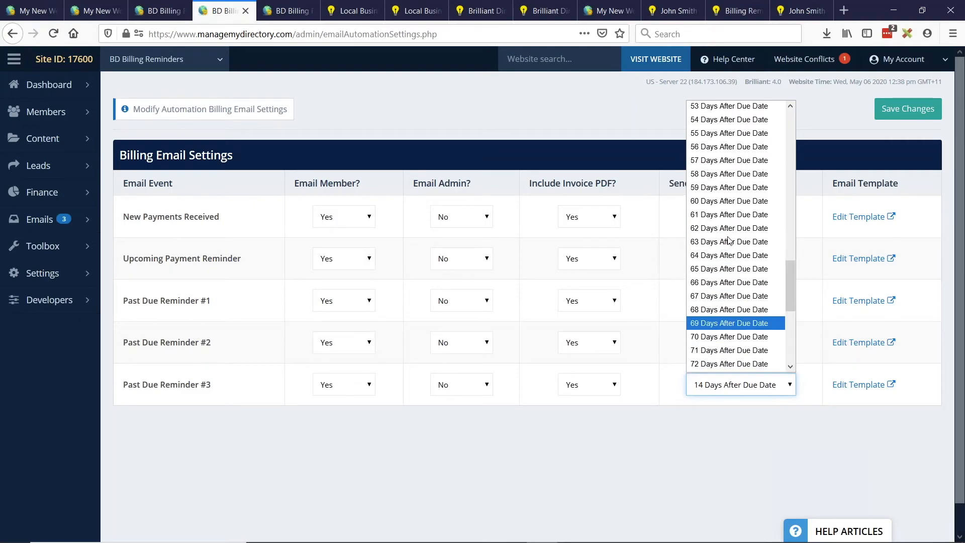
pyautogui.click(743, 212)
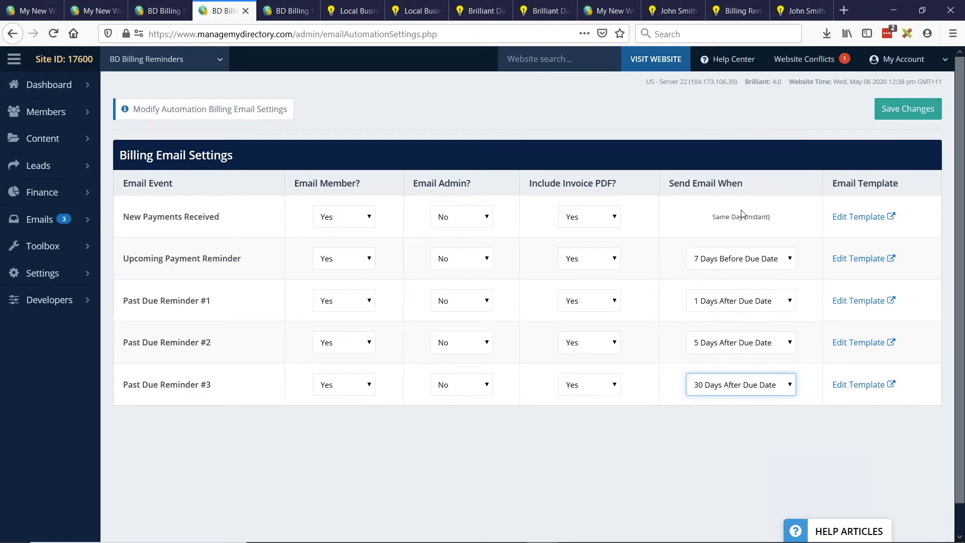
pyautogui.click(749, 384)
pyautogui.click(729, 147)
# - Open the transaction history in a separate tab, list the past due payments, and examine the first overdue member's contact details
pyautogui.click(164, 11)
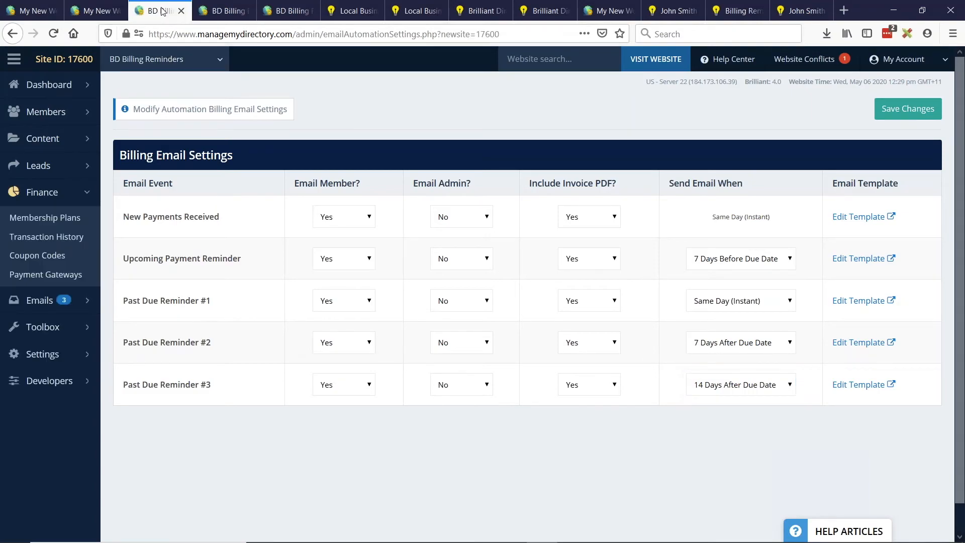
pyautogui.click(298, 11)
pyautogui.click(243, 12)
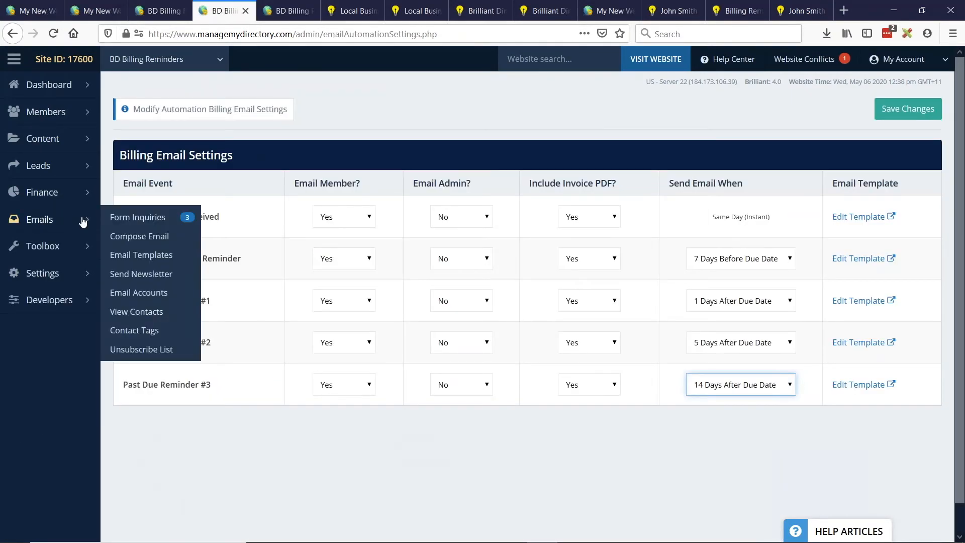
pyautogui.moveTo(45, 191)
pyautogui.click(140, 207)
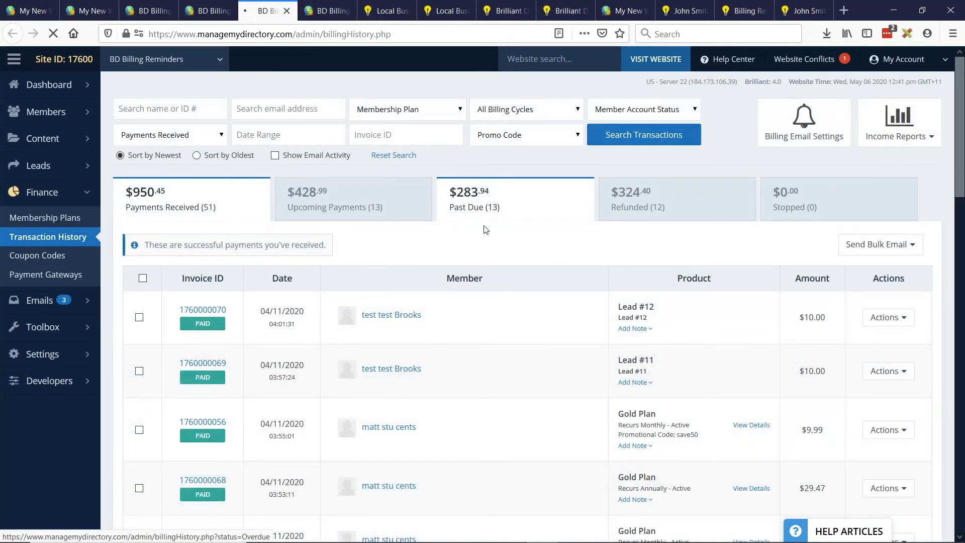
pyautogui.click(483, 201)
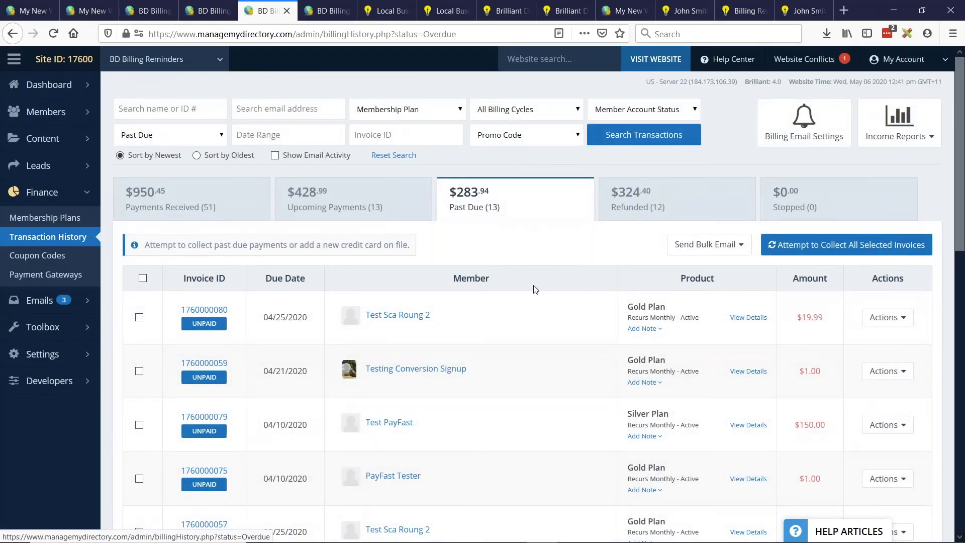
pyautogui.moveTo(410, 317)
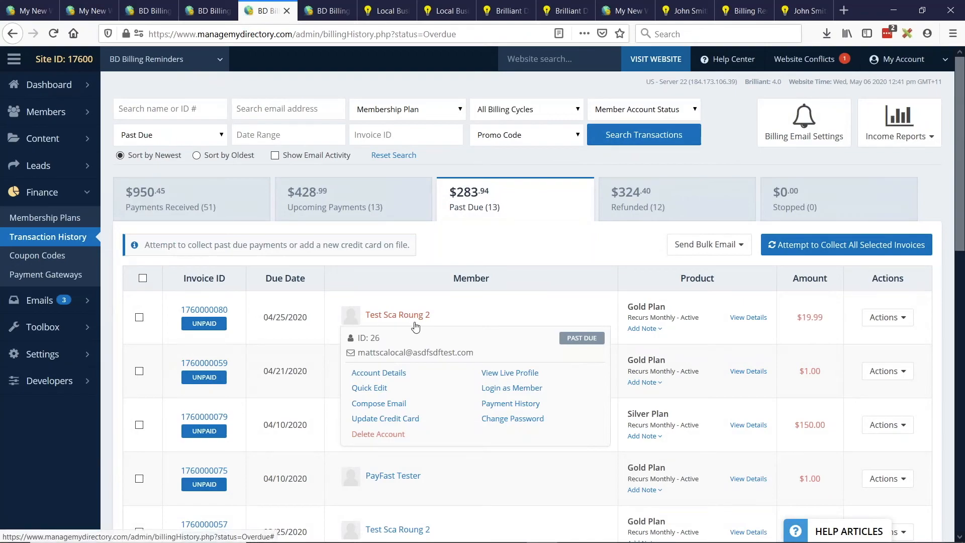
pyautogui.tripleClick(372, 352)
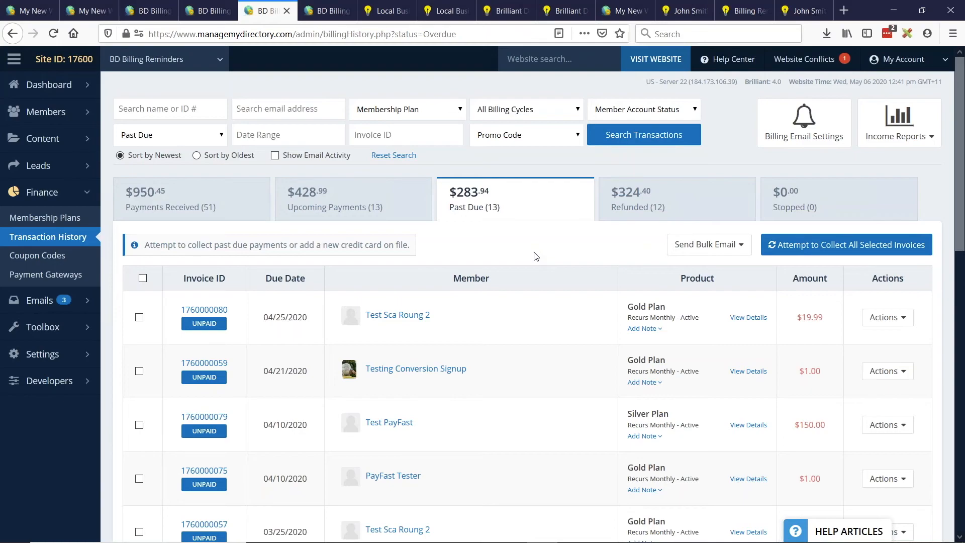
# - From the billing email settings, open the Past Due Reminder #1 template for customizing and examine its first name and product name variables
pyautogui.click(216, 9)
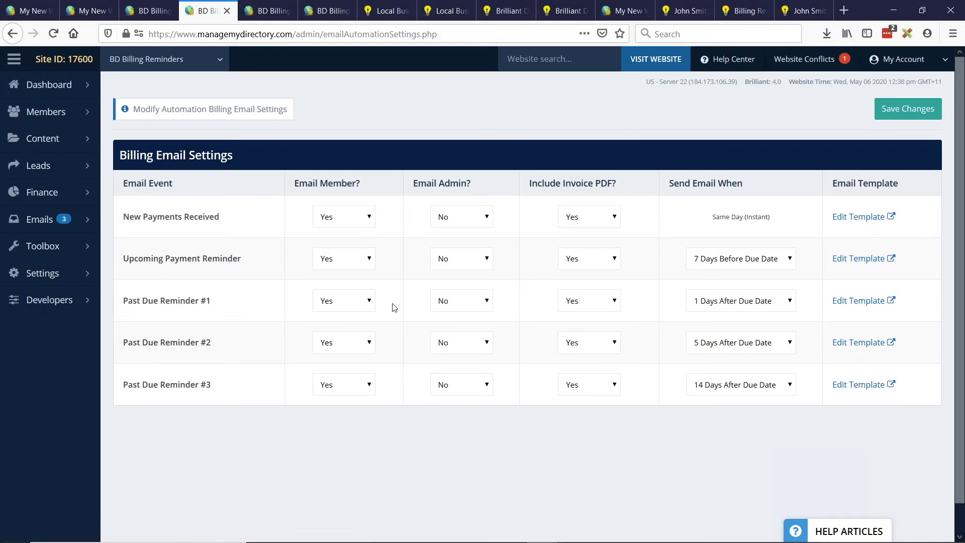
pyautogui.click(849, 305)
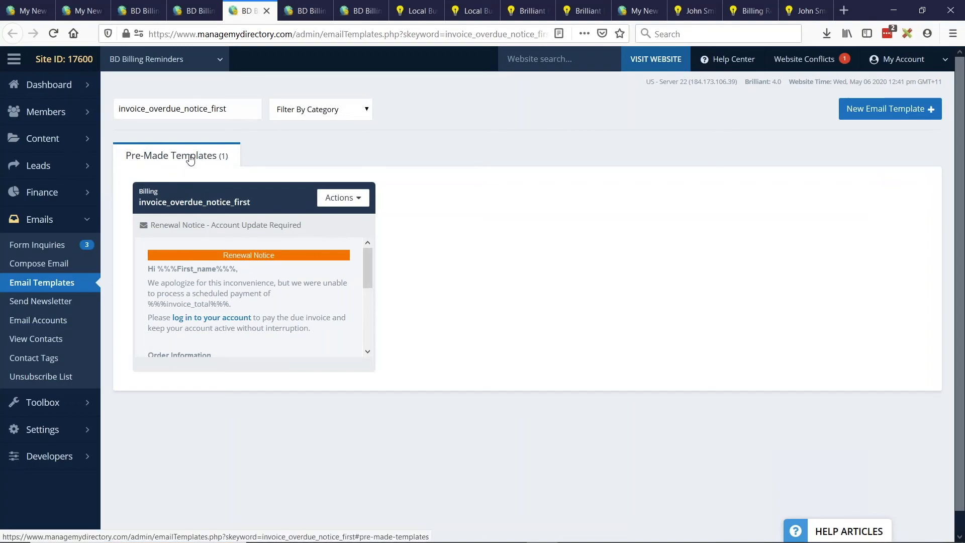
pyautogui.click(347, 201)
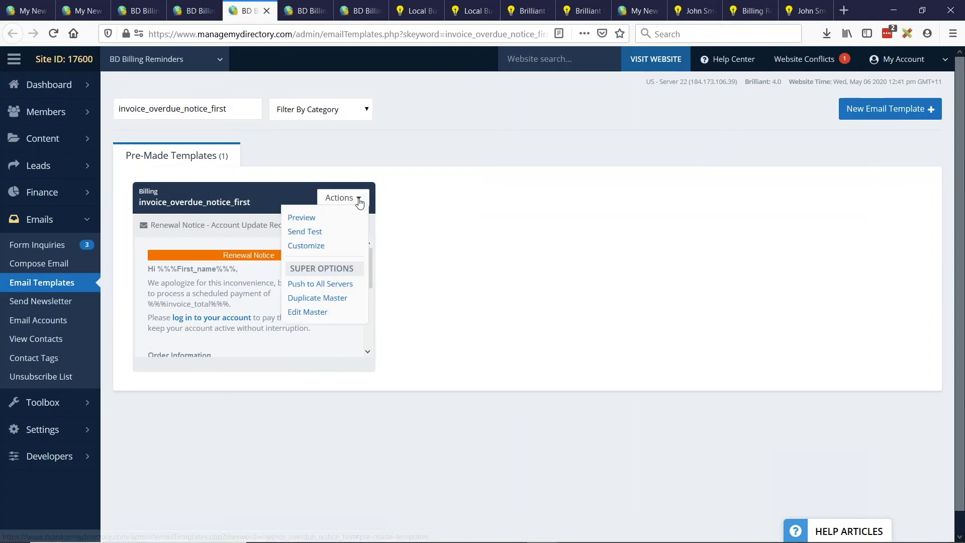
pyautogui.click(314, 246)
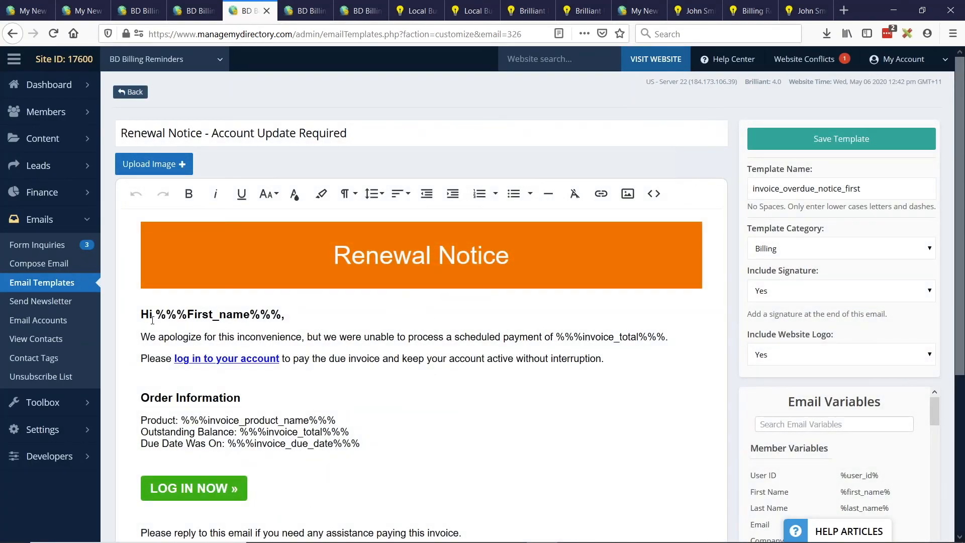
pyautogui.moveTo(154, 315); pyautogui.dragTo(285, 314)
pyautogui.click(347, 396)
pyautogui.moveTo(182, 418); pyautogui.dragTo(336, 421)
pyautogui.click(362, 426)
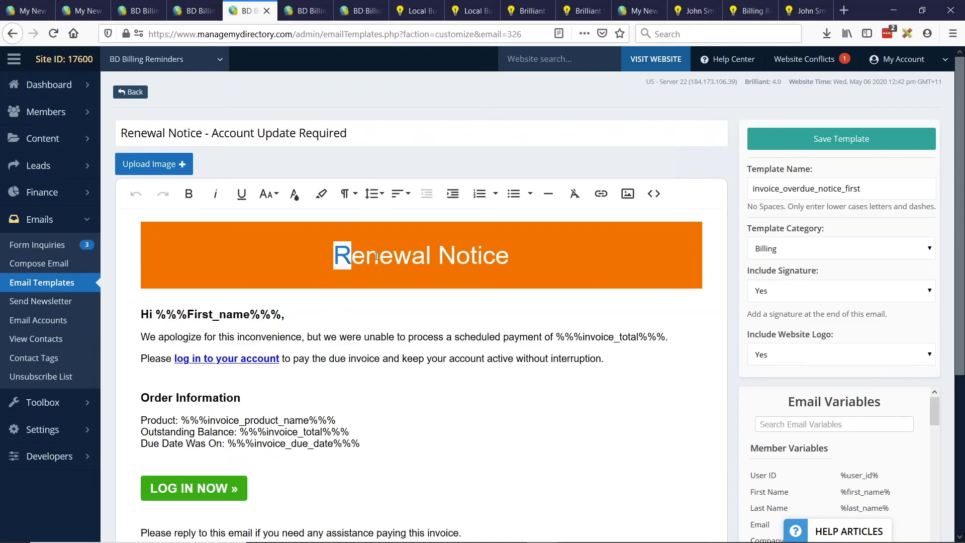
# - Replace the template's orange banner heading with "Looks like we hit a snag!"
pyautogui.moveTo(352, 256); pyautogui.dragTo(507, 257)
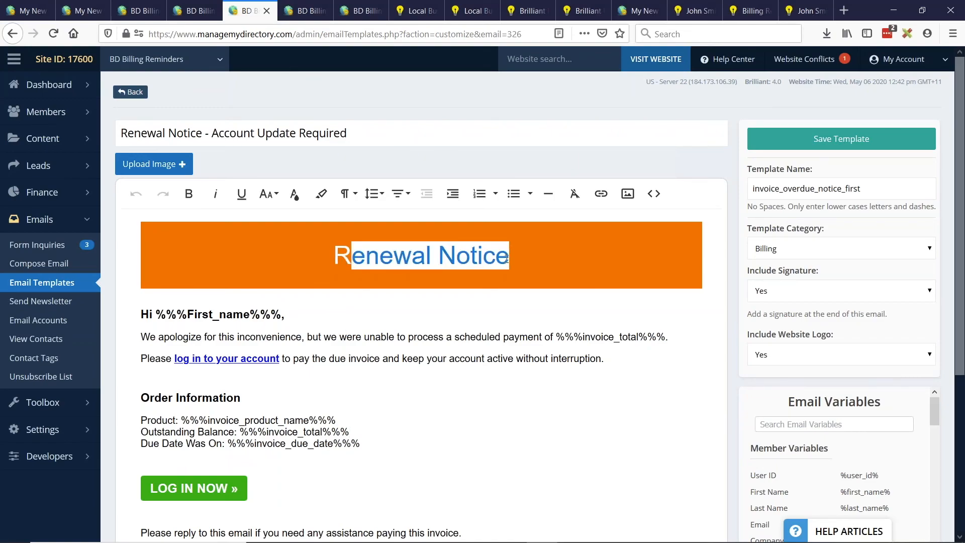
pyautogui.write('Looks')
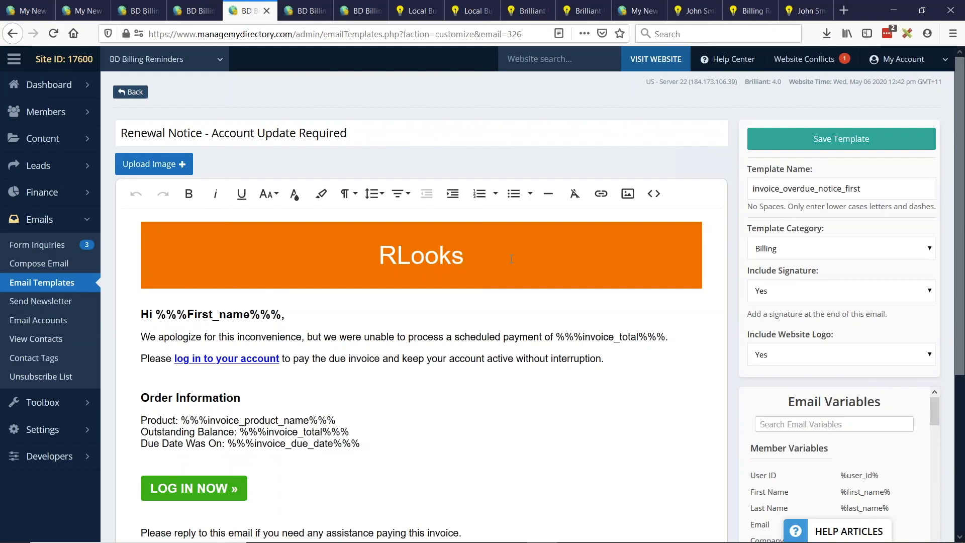
pyautogui.write(' like wwe hit')
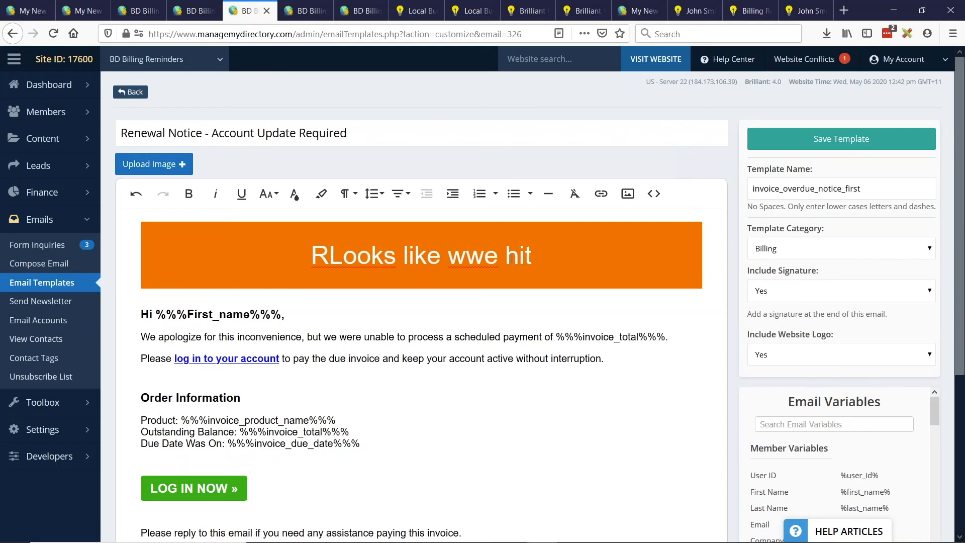
pyautogui.write(' a snag!')
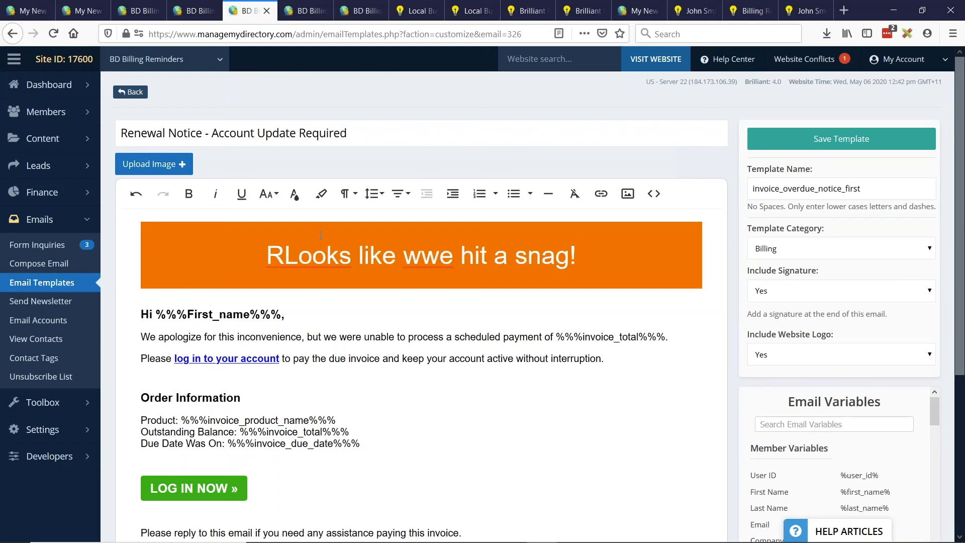
pyautogui.click(277, 255)
pyautogui.press('BackSpace')
pyautogui.click(413, 255)
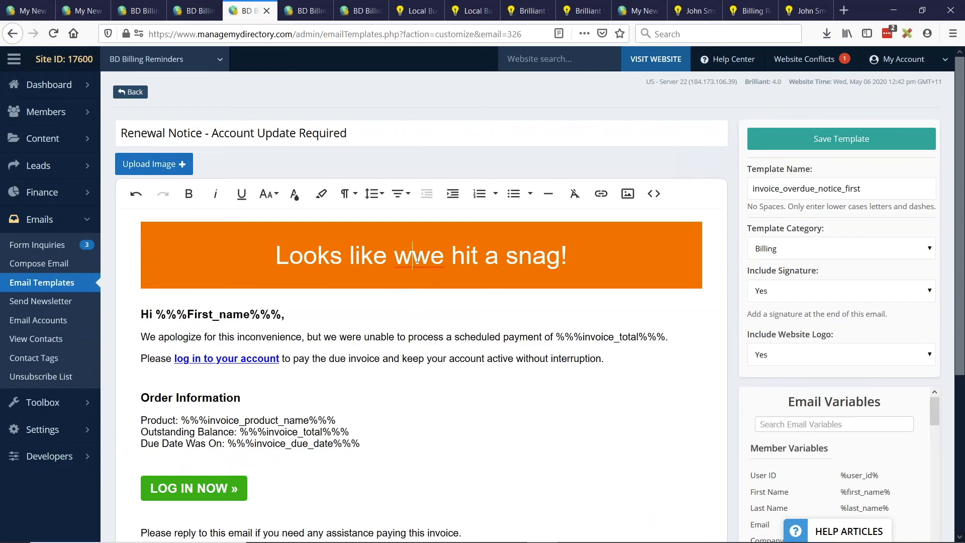
pyautogui.press('BackSpace')
# - Add the line "Add your own custom messaging....." below the closing sentence about invoice assistance
pyautogui.scroll(-1, 227, 458)
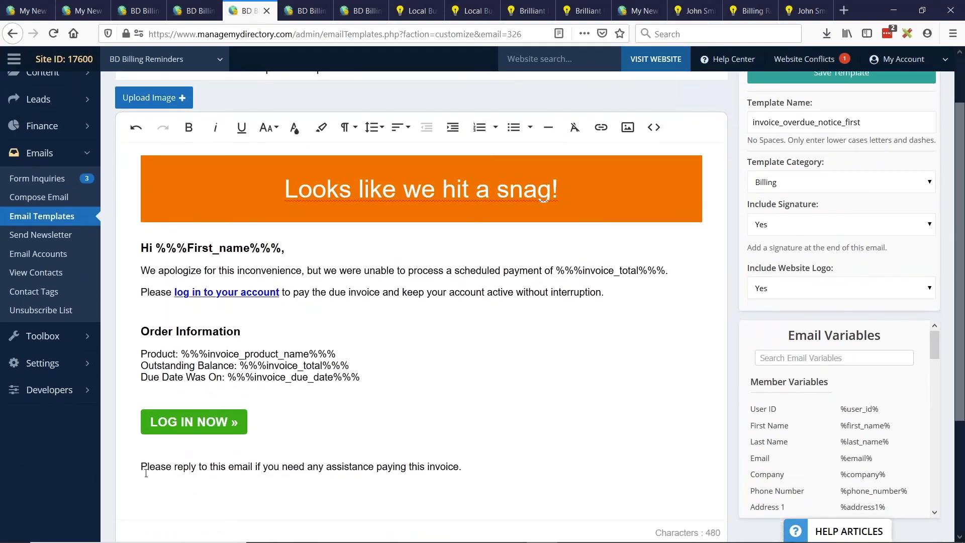
pyautogui.moveTo(173, 466); pyautogui.dragTo(269, 468)
pyautogui.click(508, 467)
pyautogui.press('Return')
pyautogui.press('Return')
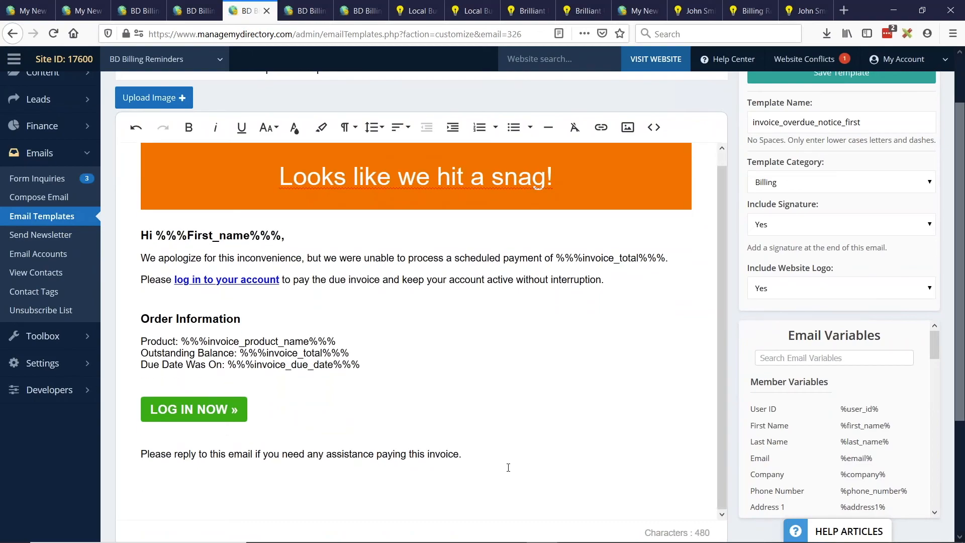
pyautogui.write('Add your own custom messaging')
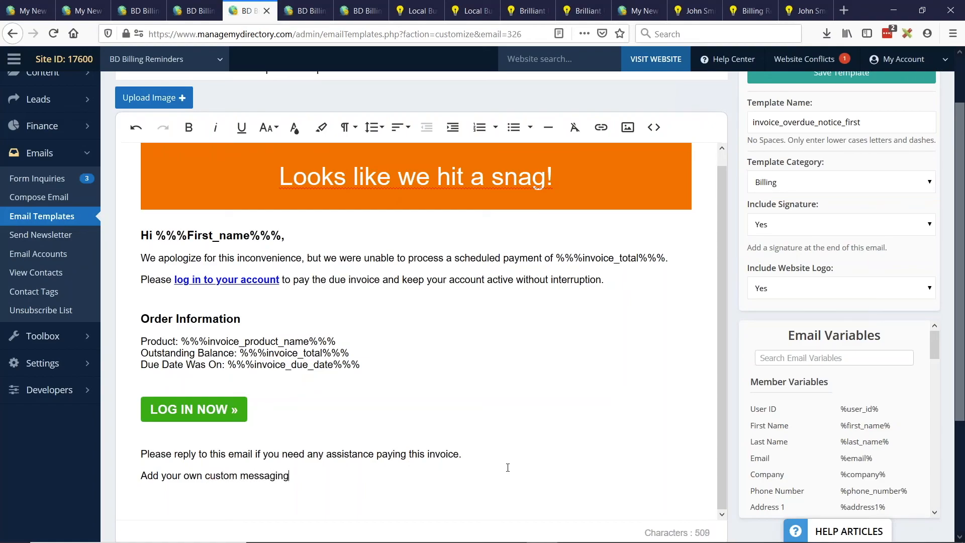
pyautogui.write('.....')
# - Check the overdue notice's template name and return to the billing email settings
pyautogui.scroll(3, 352, 382)
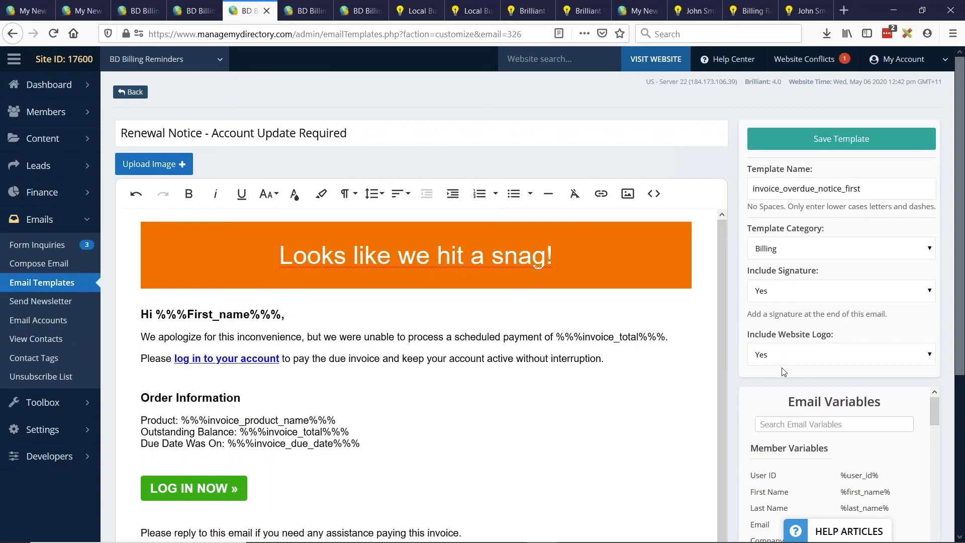
pyautogui.moveTo(753, 188); pyautogui.dragTo(873, 186)
pyautogui.click(879, 187)
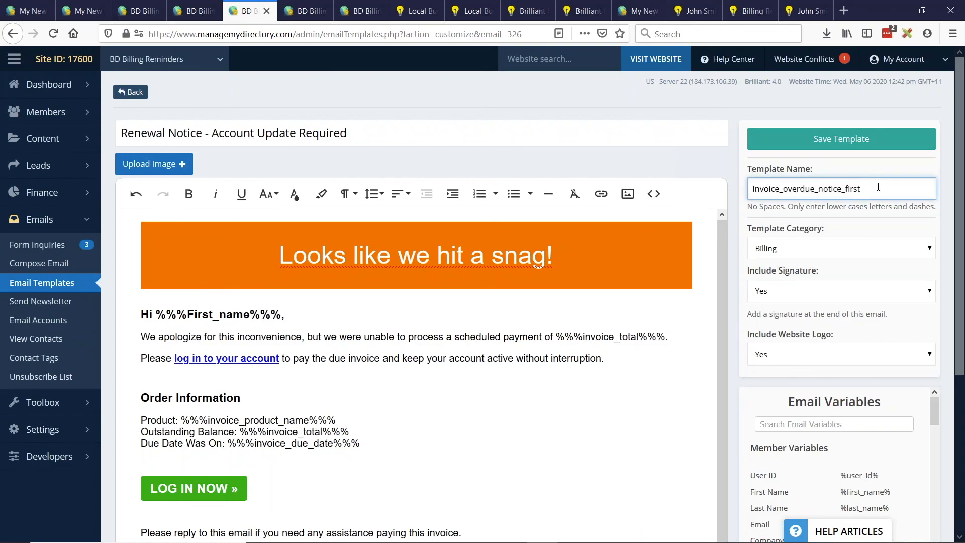
pyautogui.moveTo(753, 189); pyautogui.dragTo(862, 189)
pyautogui.click(761, 194)
pyautogui.click(216, 10)
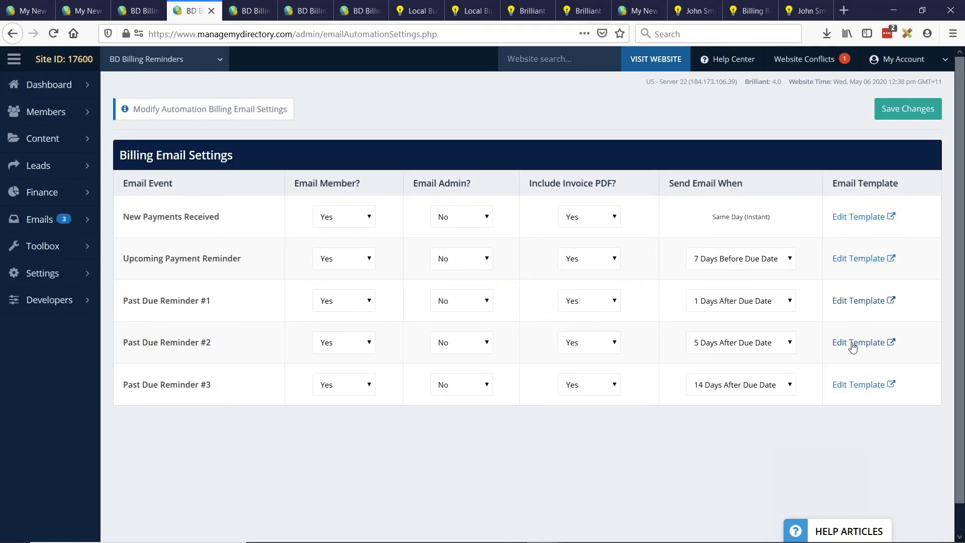